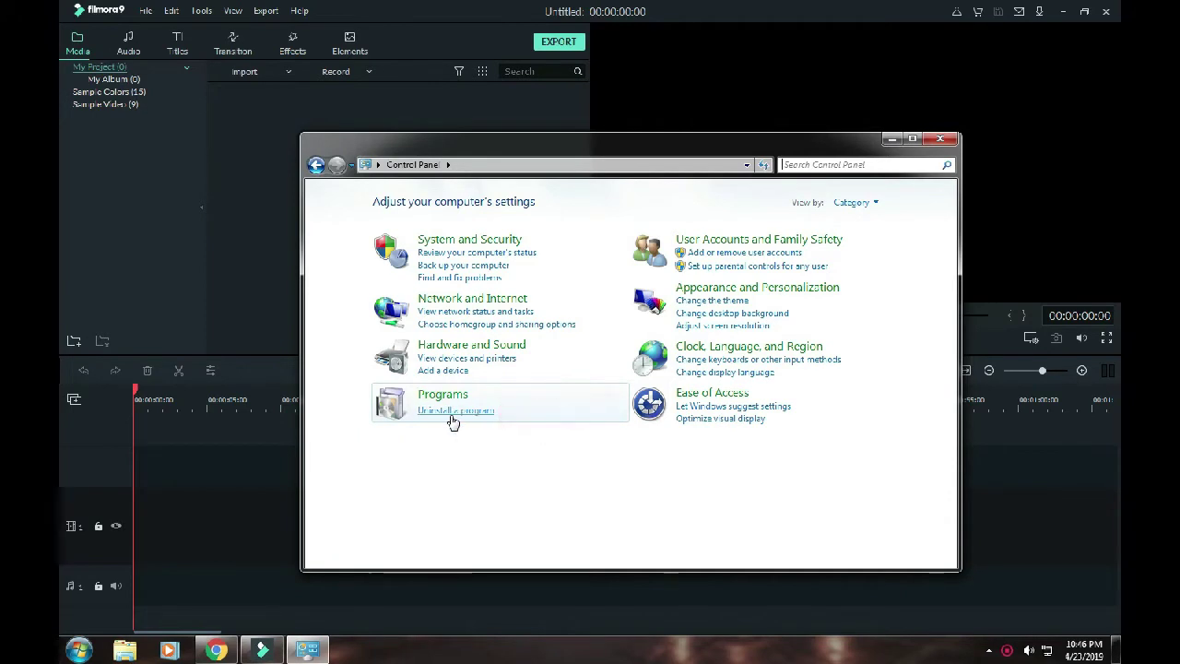
Step: Uninstall Wondershare Helper Compact 2.6.0 from the installed programs and close the Control Panel window
{"action": "left_click", "coordinate": [453, 411]}
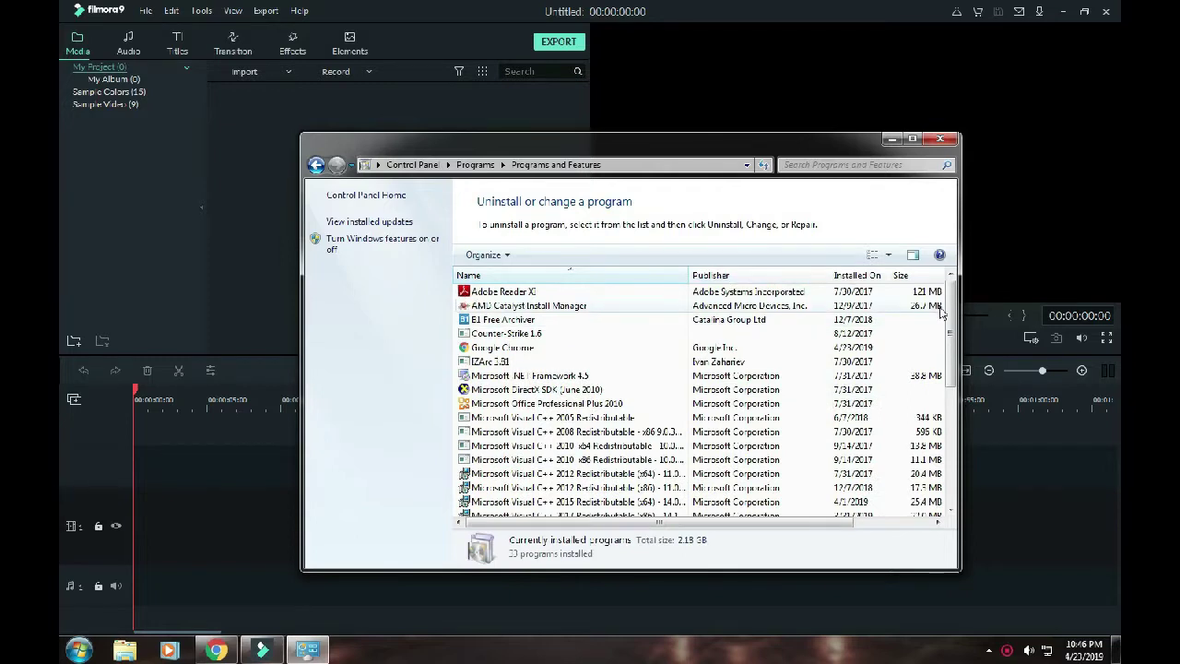
{"action": "scroll", "coordinate": [942, 313], "scroll_direction": "down", "scroll_amount": 6}
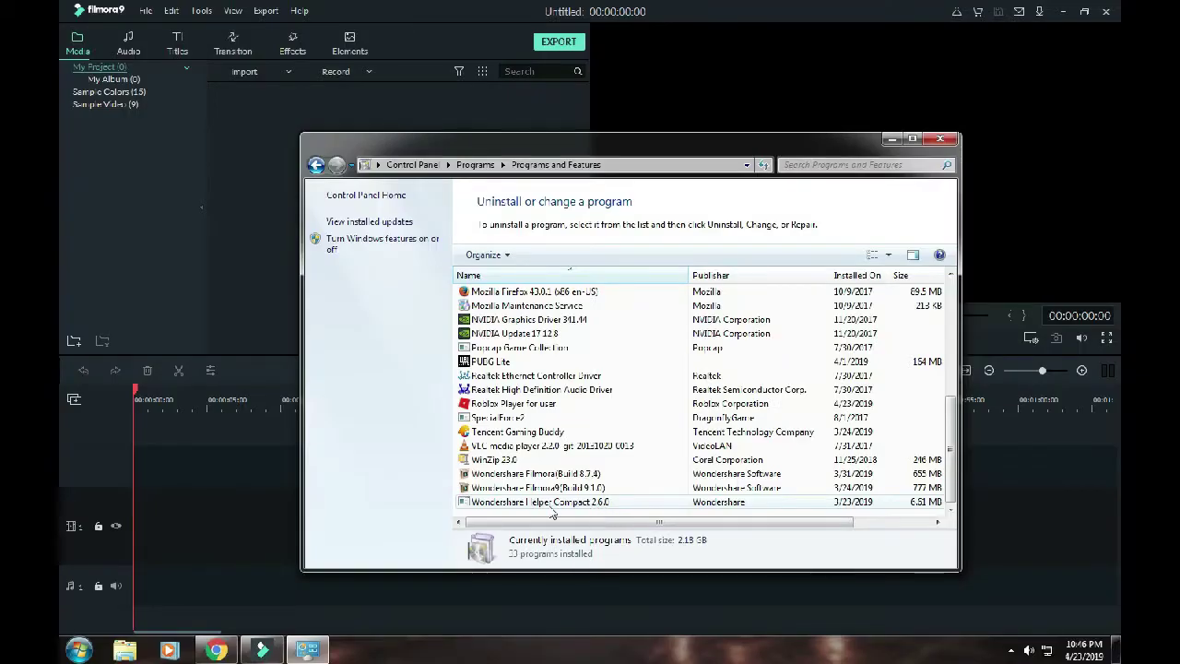
{"action": "double_click", "coordinate": [553, 503]}
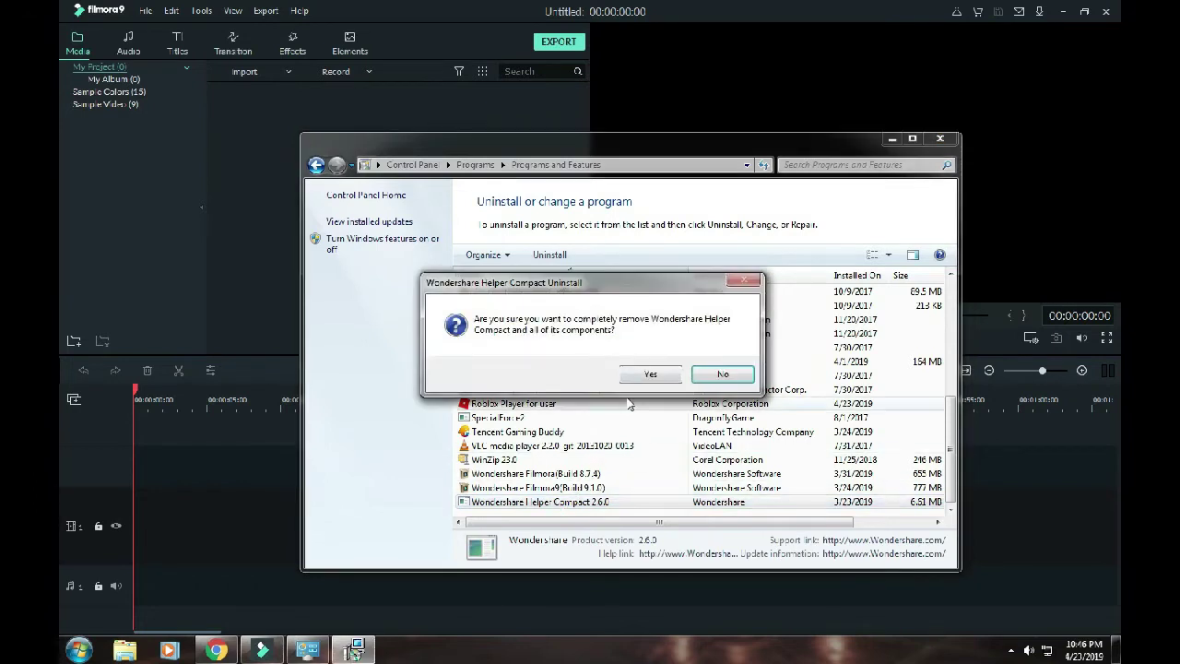
{"action": "left_click", "coordinate": [648, 374]}
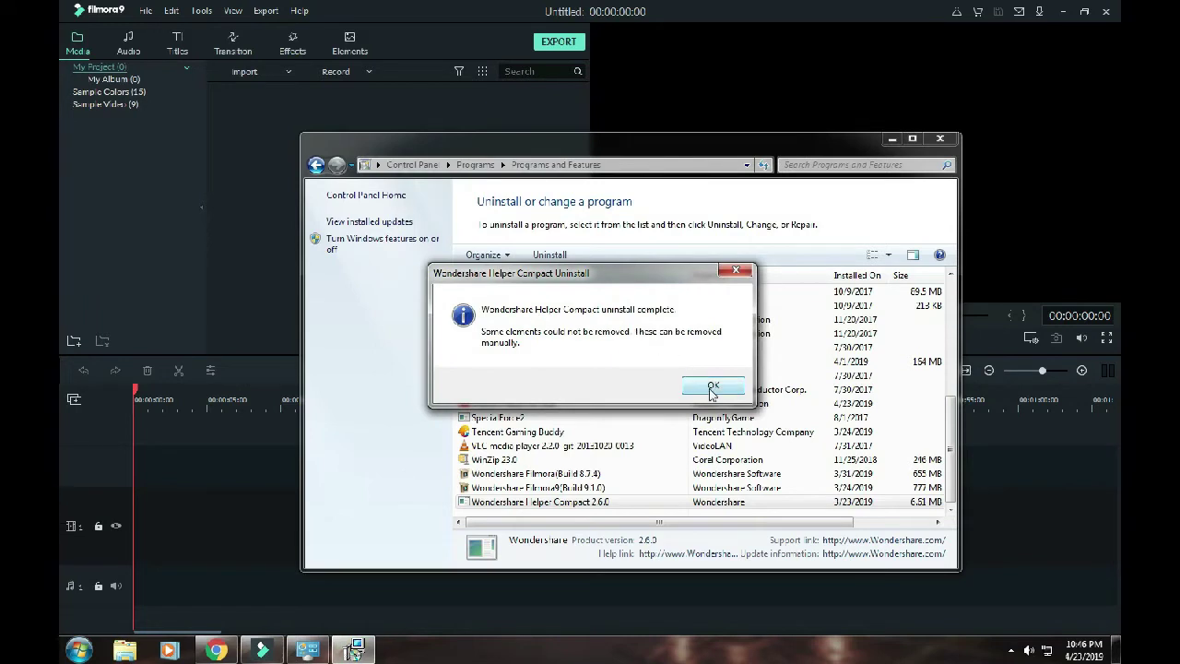
{"action": "left_click", "coordinate": [712, 390]}
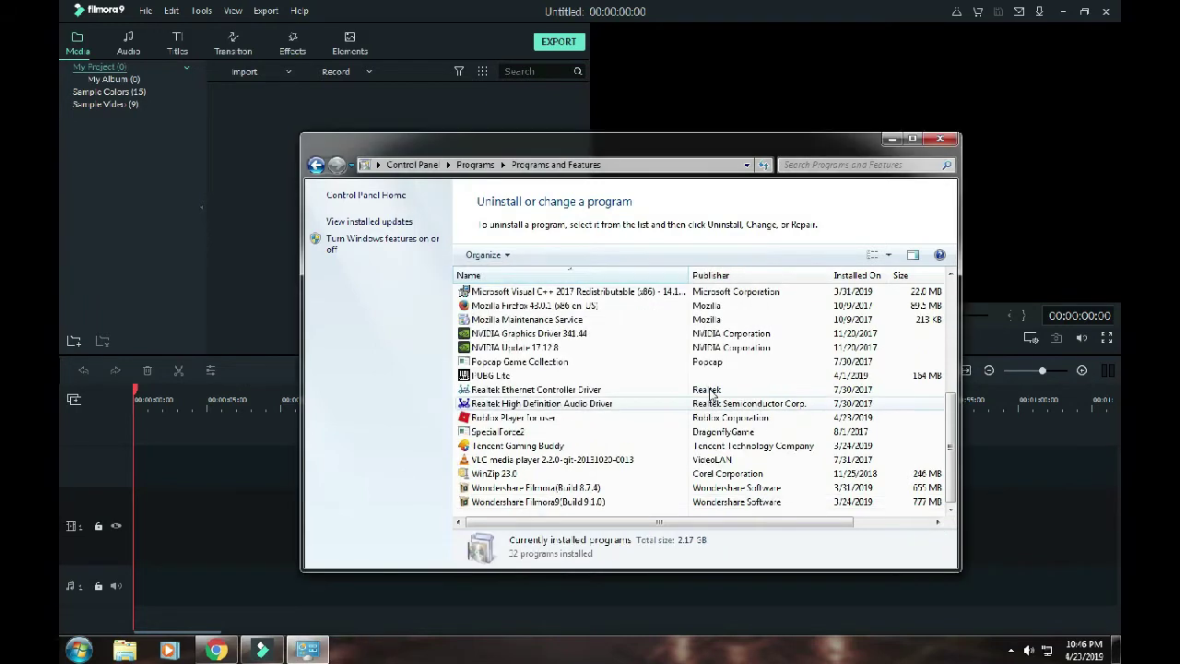
{"action": "left_click", "coordinate": [940, 139]}
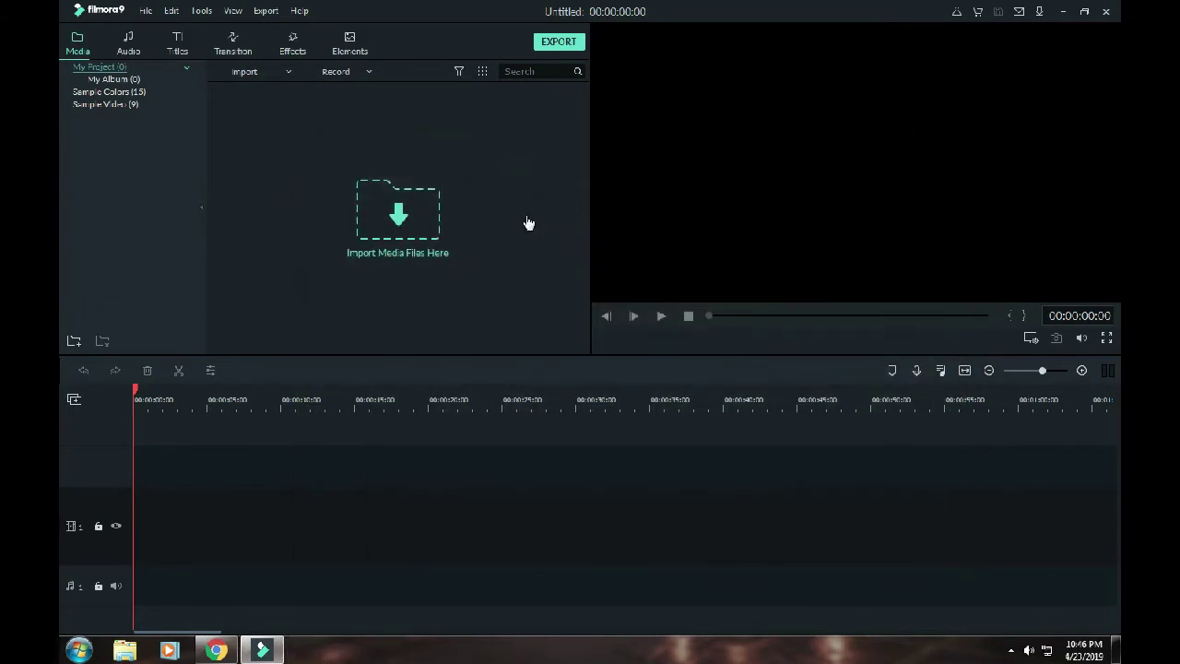
Step: Switch to Chrome and copy the last licensed e-mail listed in the blog post about the Wondershare video editor
{"action": "left_click", "coordinate": [214, 652]}
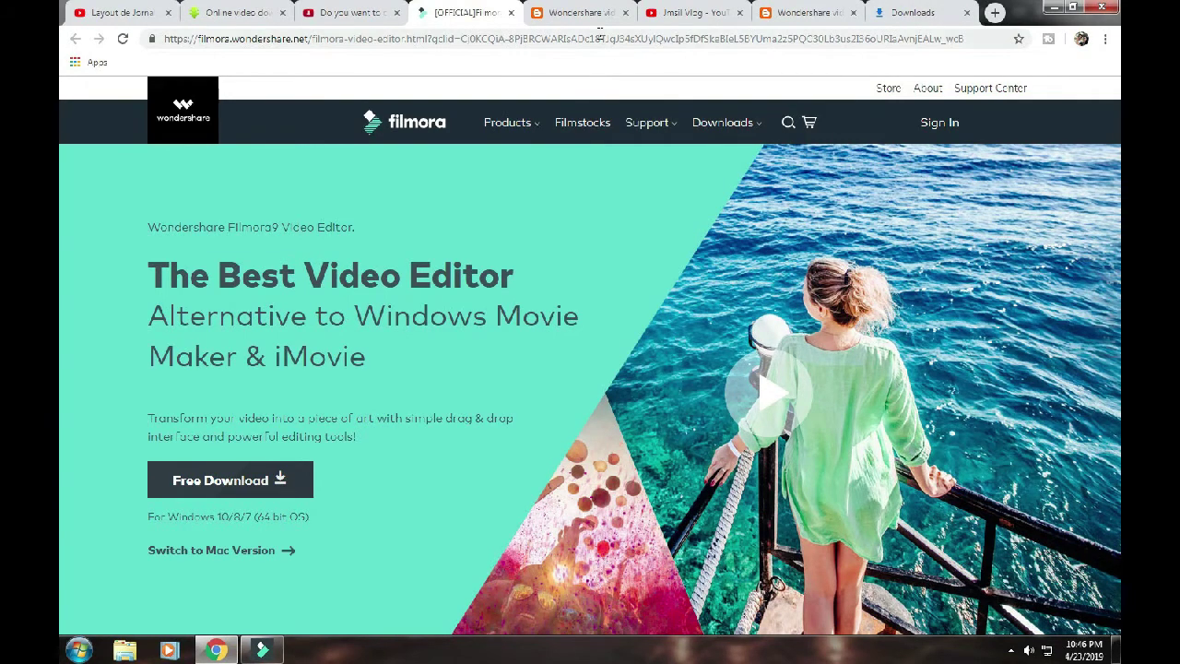
{"action": "left_click", "coordinate": [594, 15]}
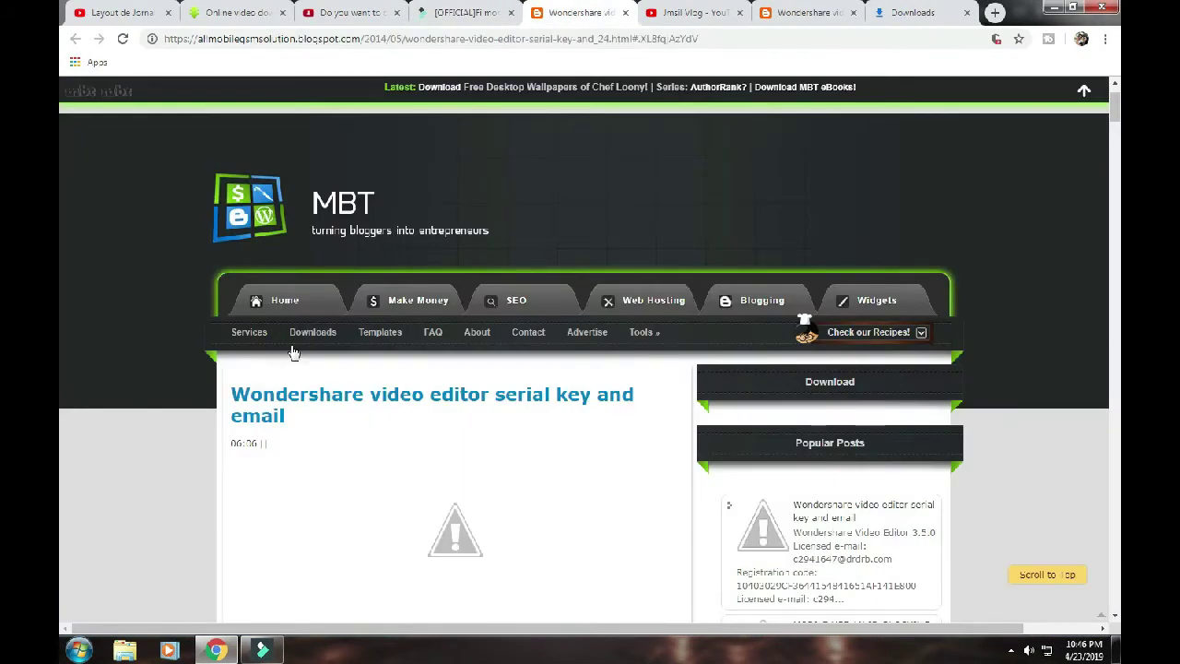
{"action": "scroll", "coordinate": [298, 344], "scroll_direction": "down", "scroll_amount": 4}
{"action": "scroll", "coordinate": [298, 344], "scroll_direction": "down", "scroll_amount": 3}
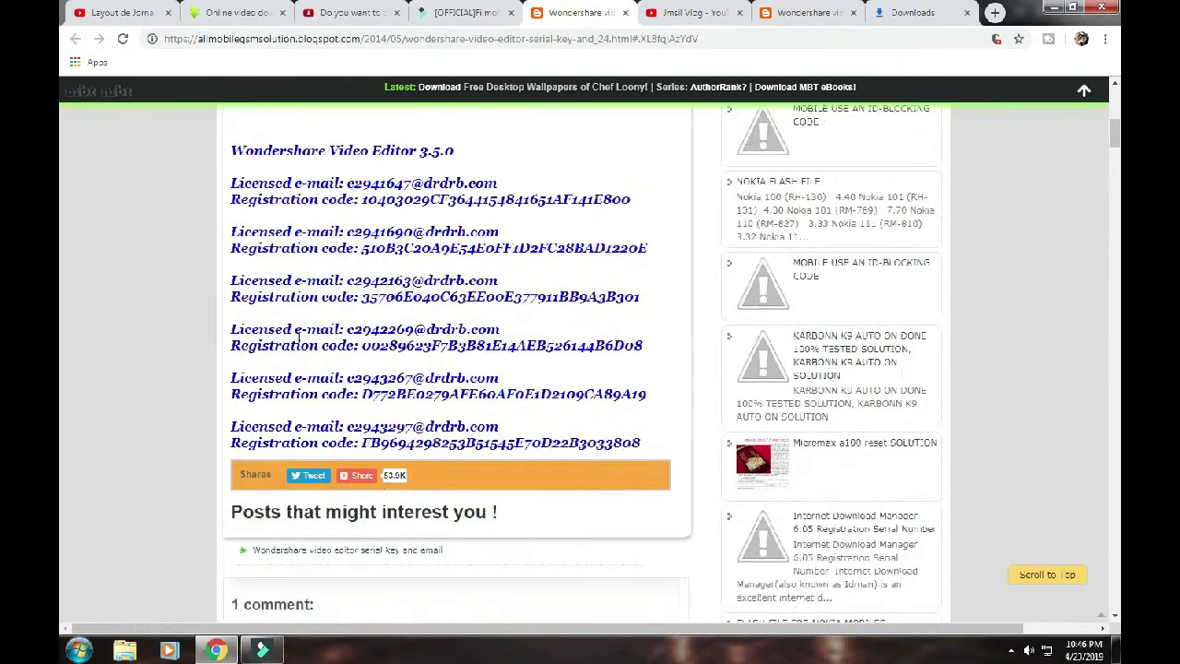
{"action": "scroll", "coordinate": [299, 340], "scroll_direction": "up", "scroll_amount": 1}
{"action": "left_click_drag", "start_coordinate": [349, 426], "coordinate": [498, 428]}
{"action": "right_click", "coordinate": [498, 429]}
{"action": "left_click", "coordinate": [513, 438]}
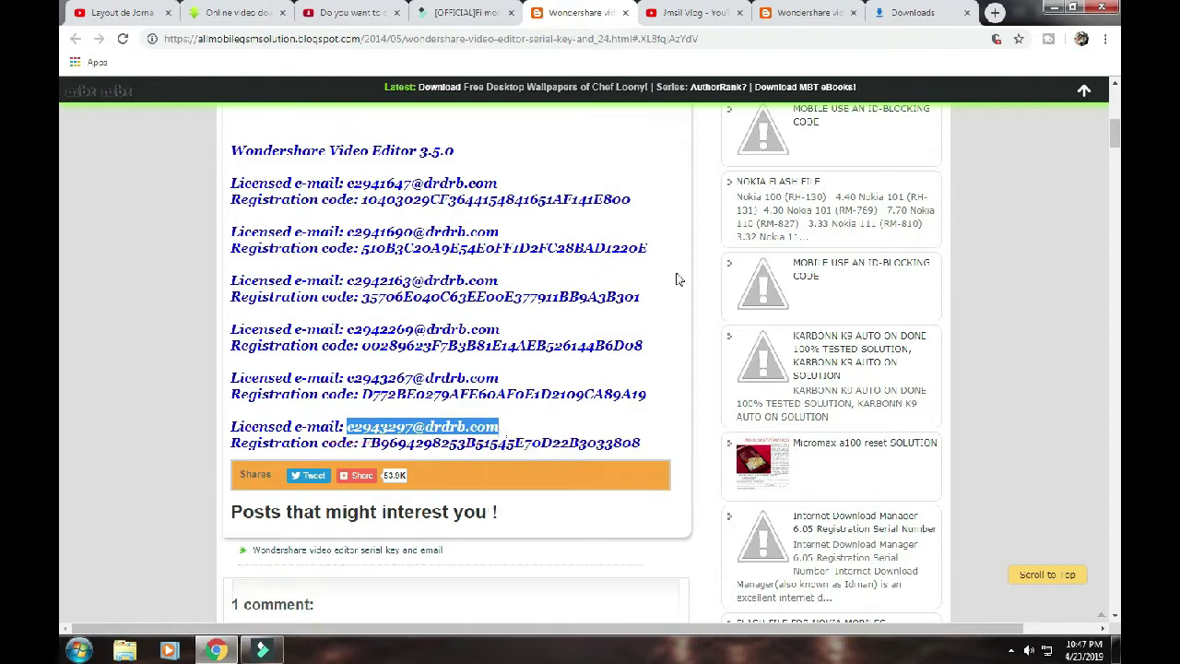
Step: Switch back to Filmora9, open Offline Activation and paste the copied address as the licensed e-mail
{"action": "left_click", "coordinate": [263, 650]}
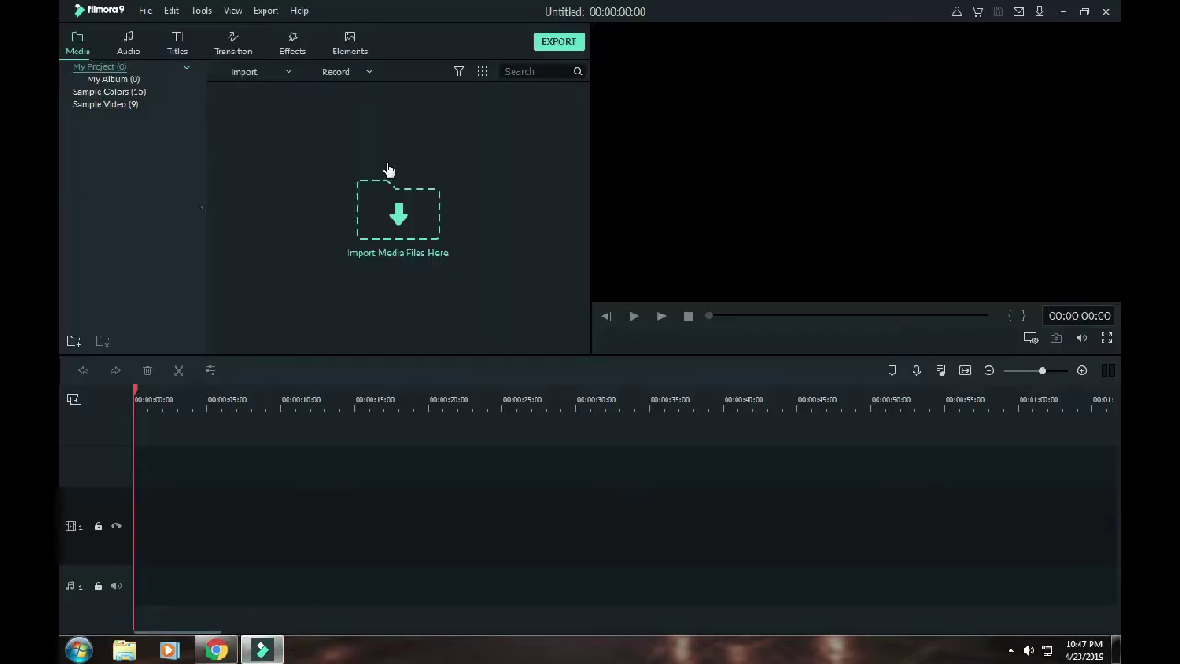
{"action": "left_click", "coordinate": [297, 11]}
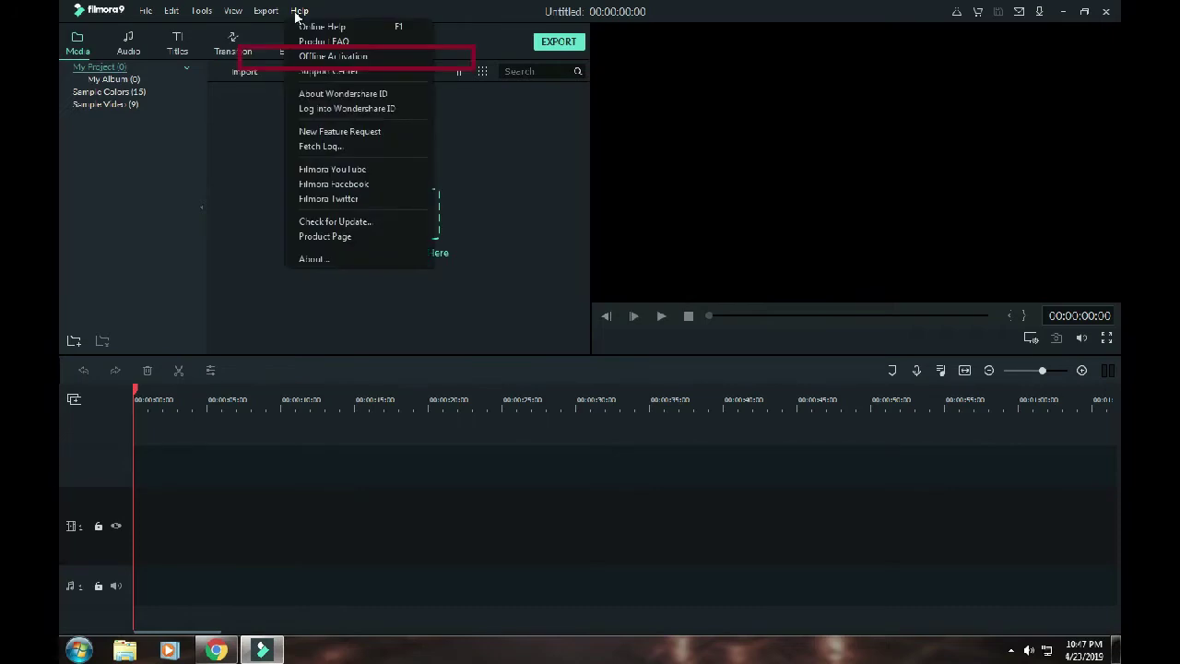
{"action": "left_click", "coordinate": [311, 60]}
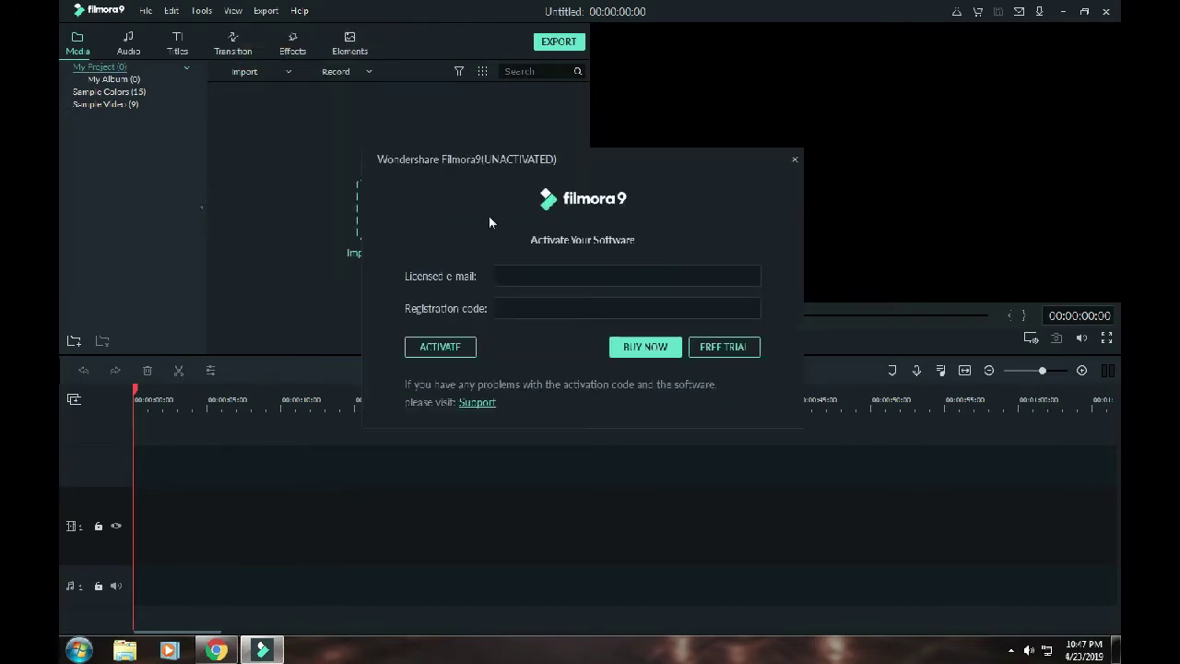
{"action": "right_click", "coordinate": [544, 285]}
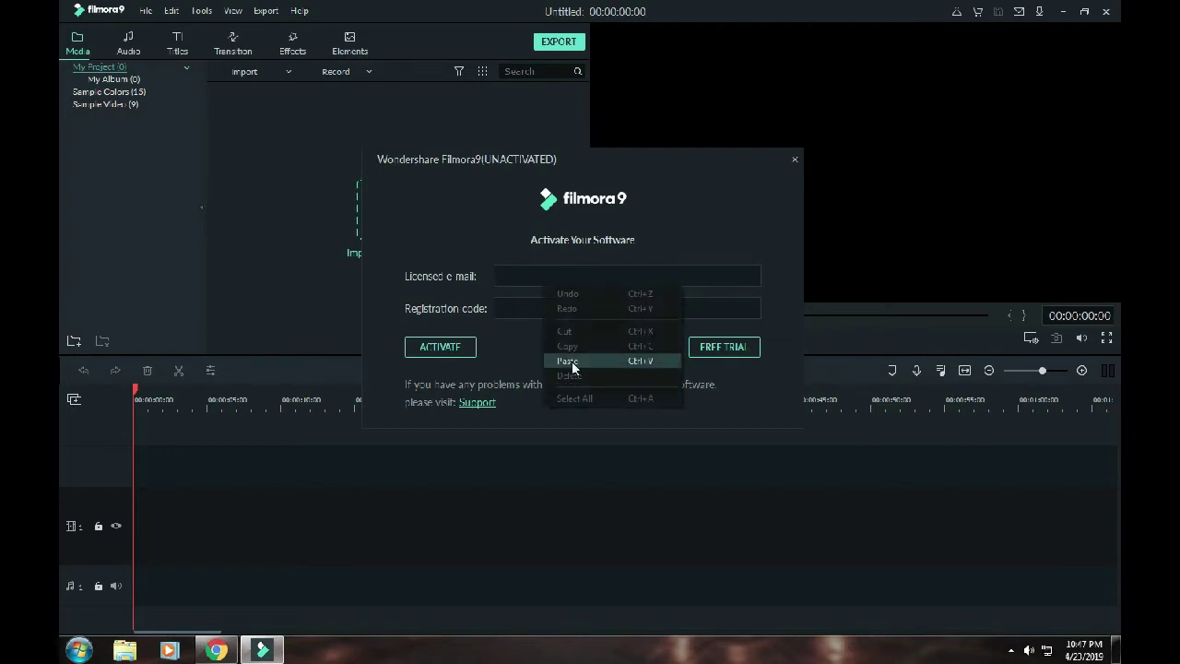
{"action": "left_click", "coordinate": [572, 361]}
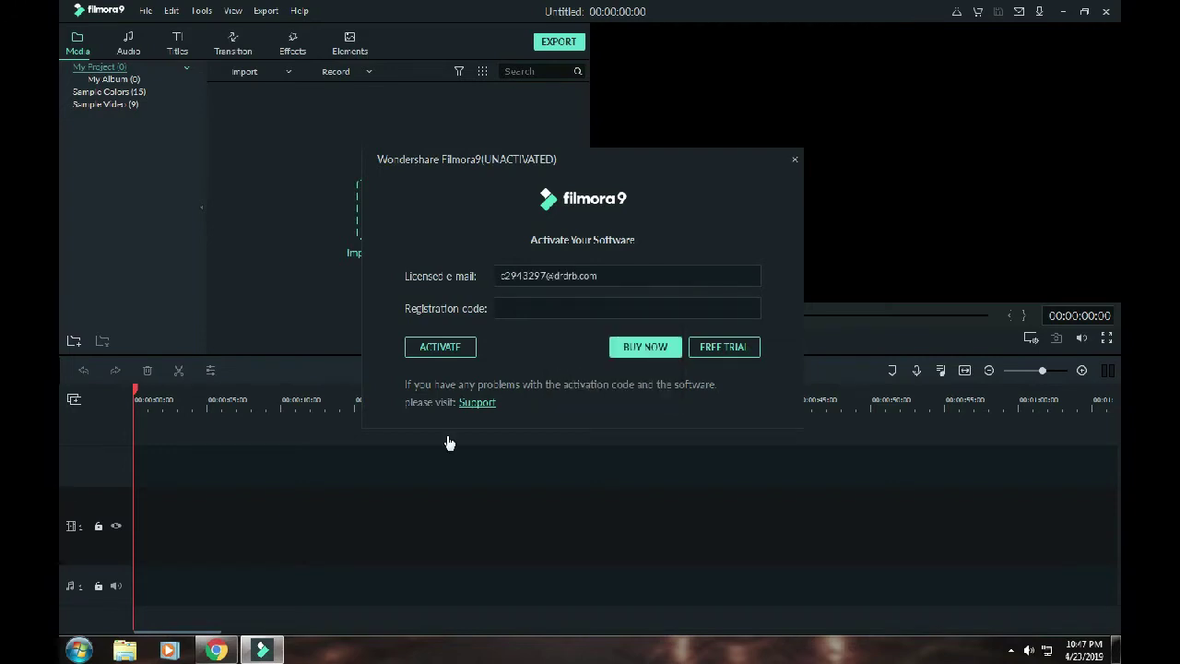
Step: Copy the registration code belonging to that e-mail from the blog post in Chrome and paste it into Filmora9's registration code field
{"action": "left_click", "coordinate": [215, 652]}
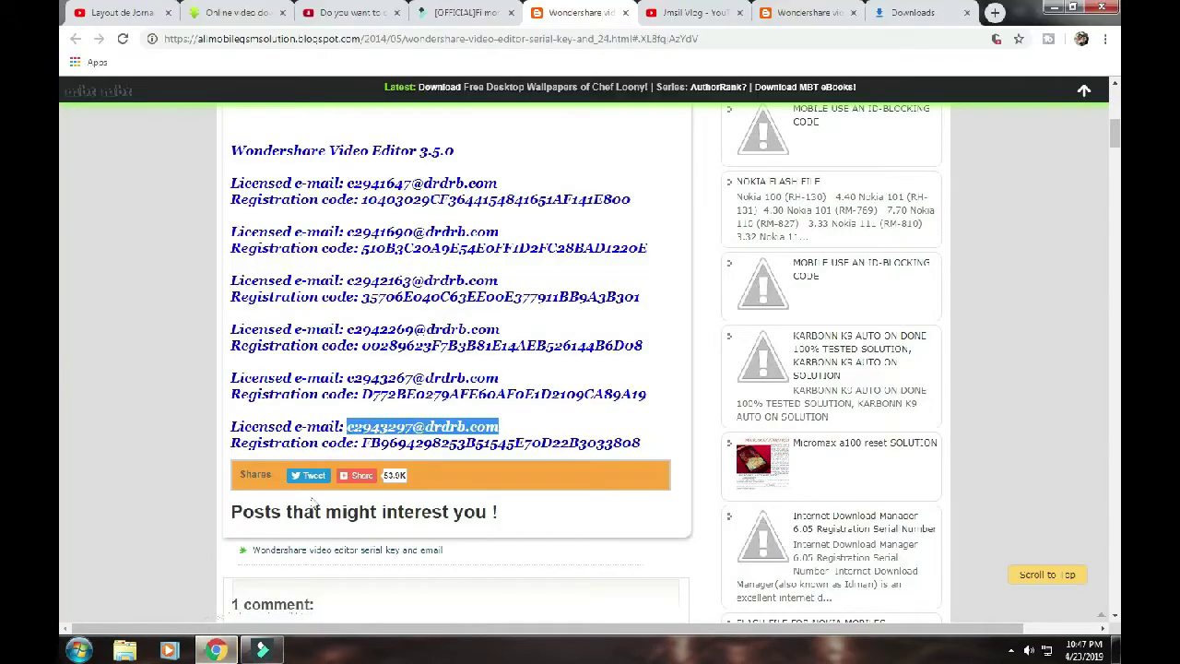
{"action": "left_click_drag", "start_coordinate": [362, 443], "coordinate": [640, 444]}
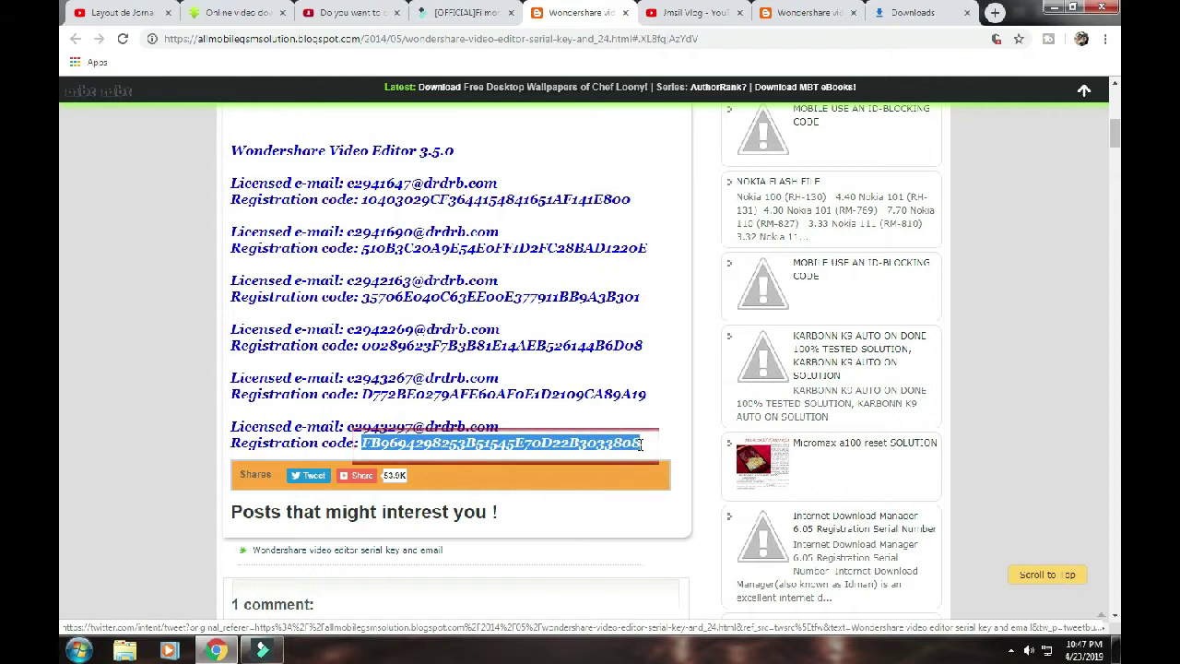
{"action": "right_click", "coordinate": [621, 449]}
{"action": "left_click", "coordinate": [646, 458]}
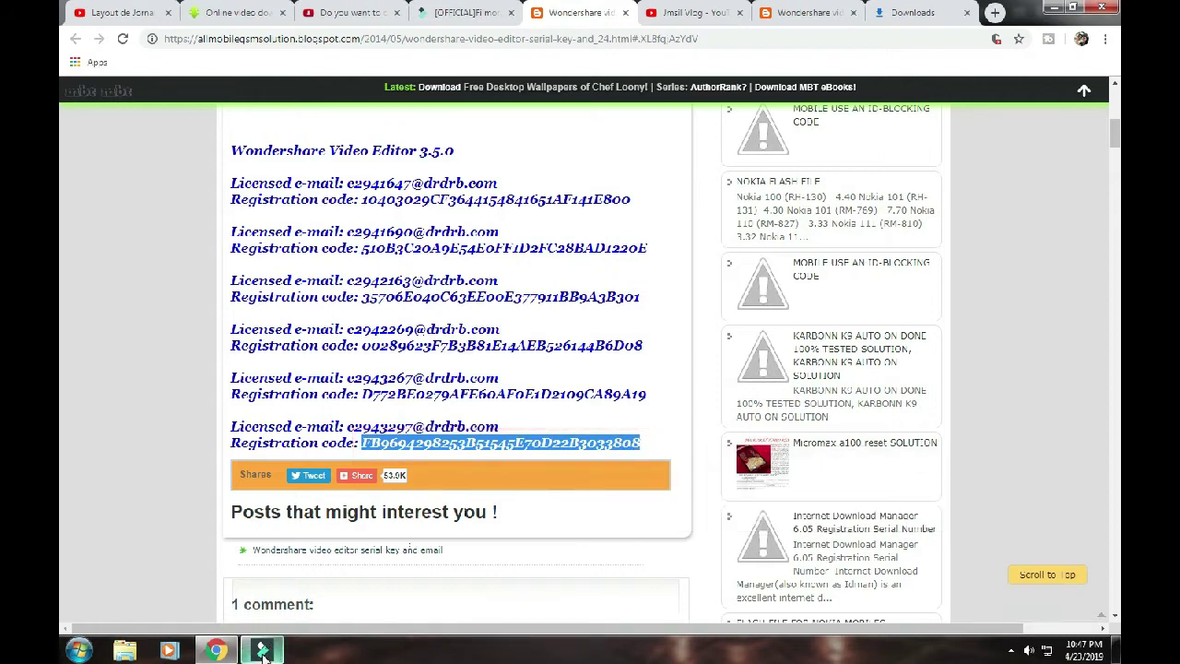
{"action": "left_click", "coordinate": [263, 651]}
{"action": "right_click", "coordinate": [544, 300]}
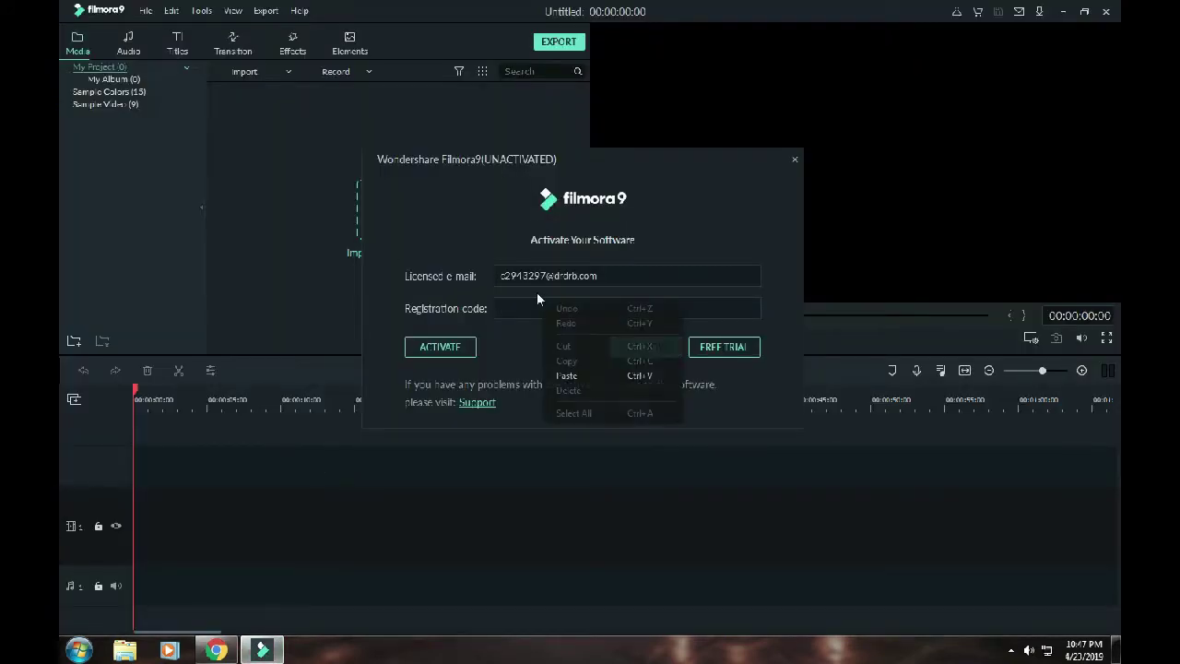
{"action": "left_click", "coordinate": [583, 375]}
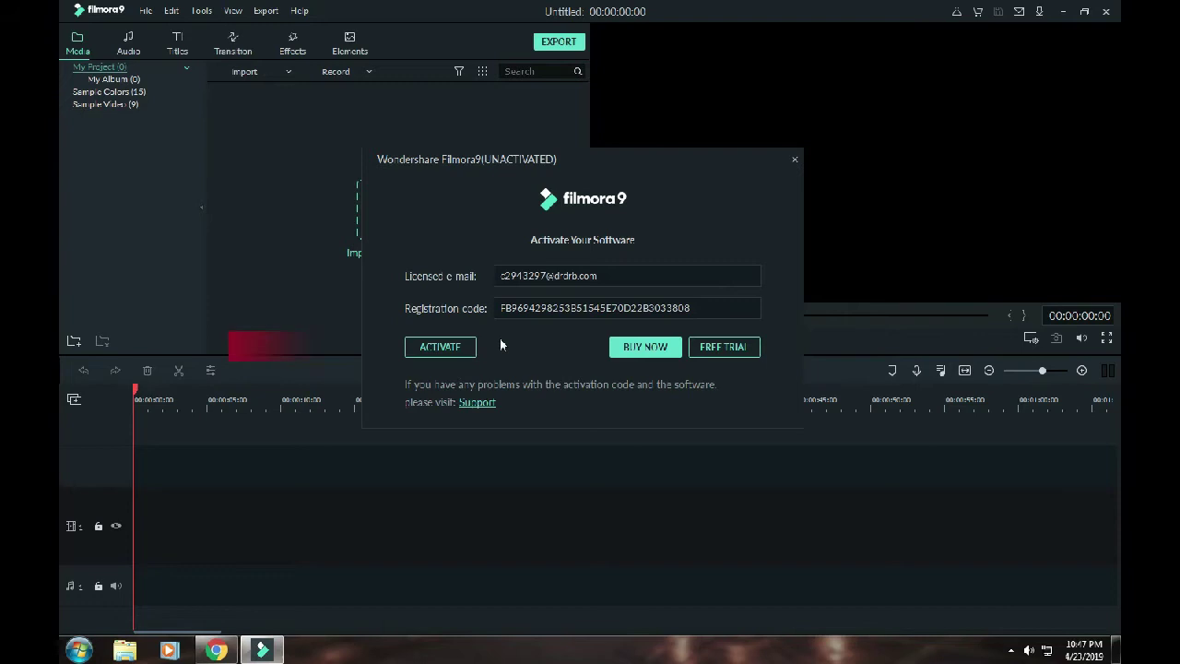
Step: Submit the activation, close the registration page that opens in the browser and return to Filmora9
{"action": "left_click", "coordinate": [440, 348]}
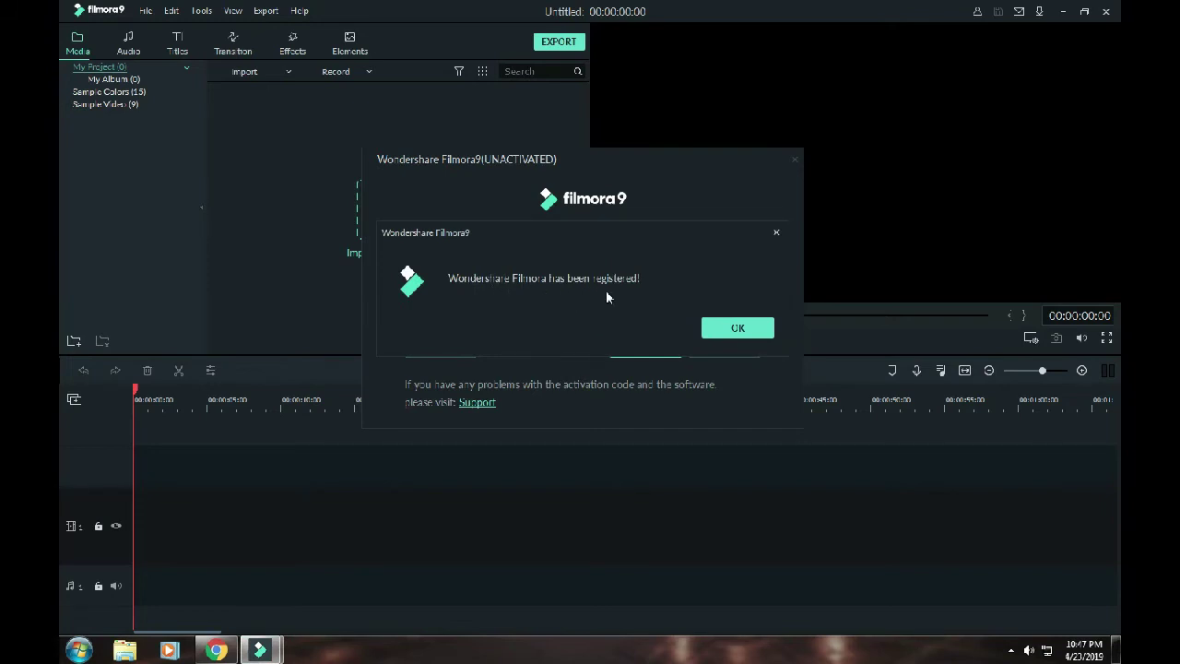
{"action": "left_click", "coordinate": [738, 329]}
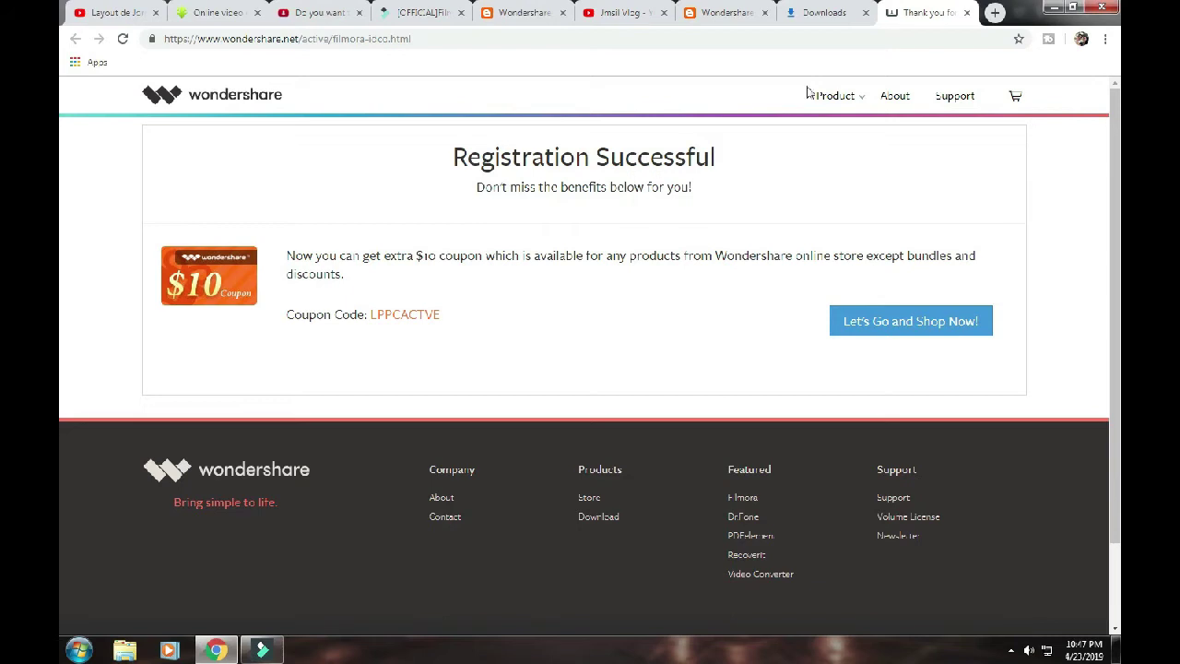
{"action": "left_click", "coordinate": [966, 13]}
{"action": "left_click", "coordinate": [267, 648]}
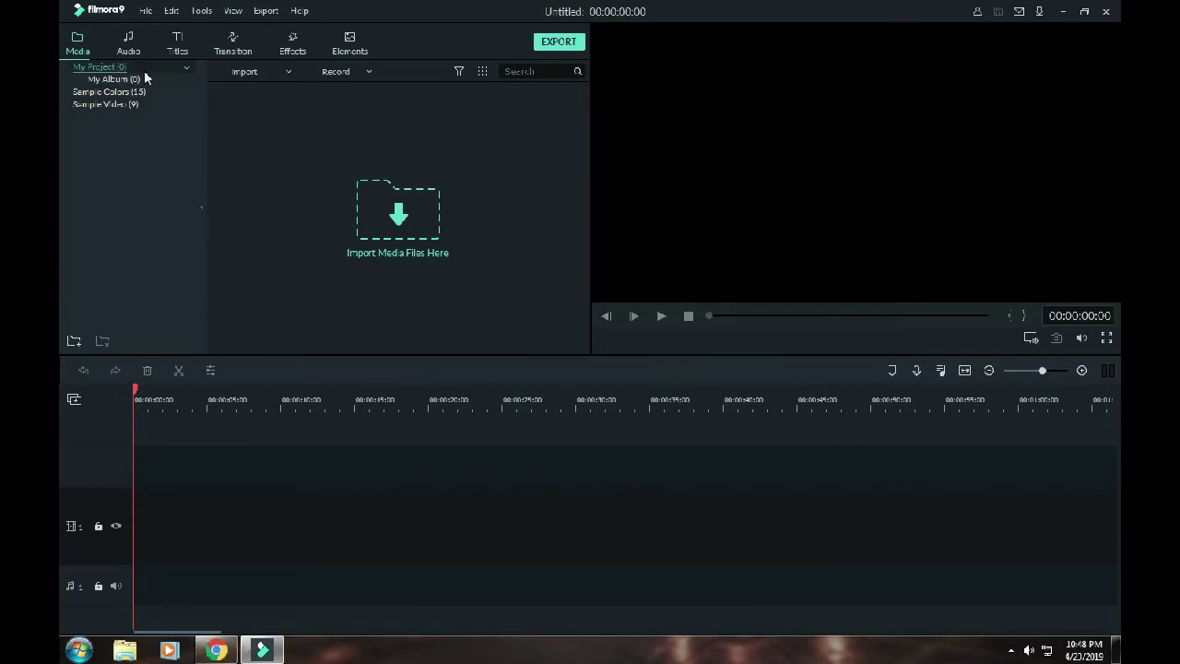
Step: Import the video "Fat Black guy Dancing (Green Screen)" from the Videos library and accept creating proxy files
{"action": "left_click", "coordinate": [255, 73]}
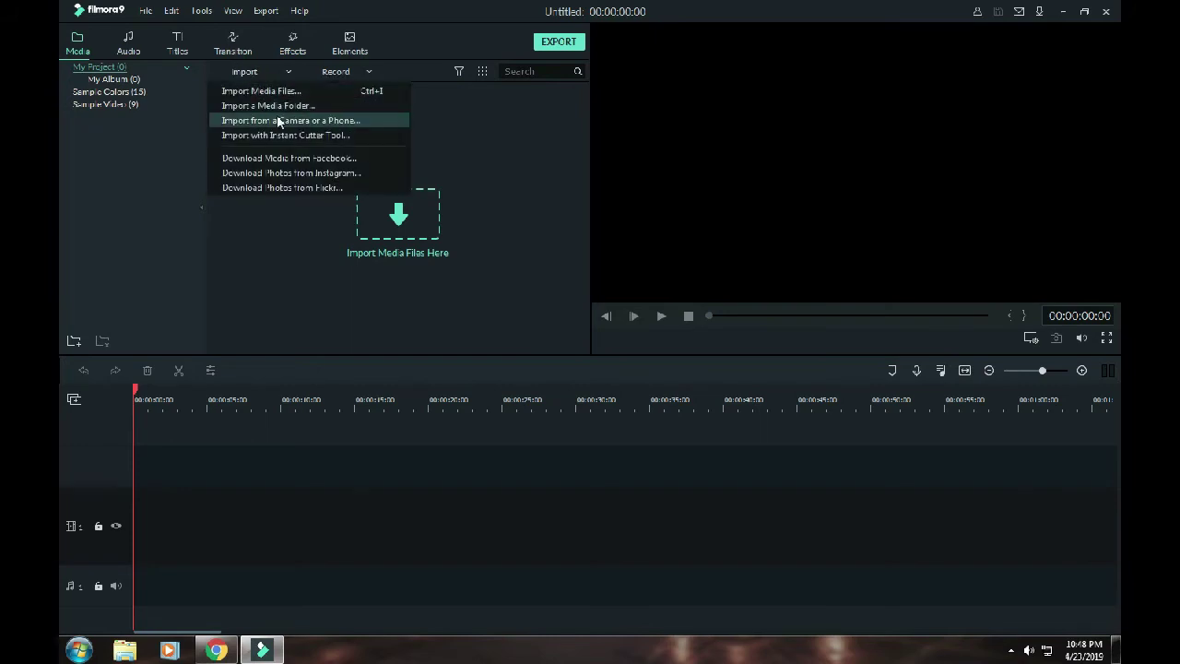
{"action": "left_click", "coordinate": [281, 96]}
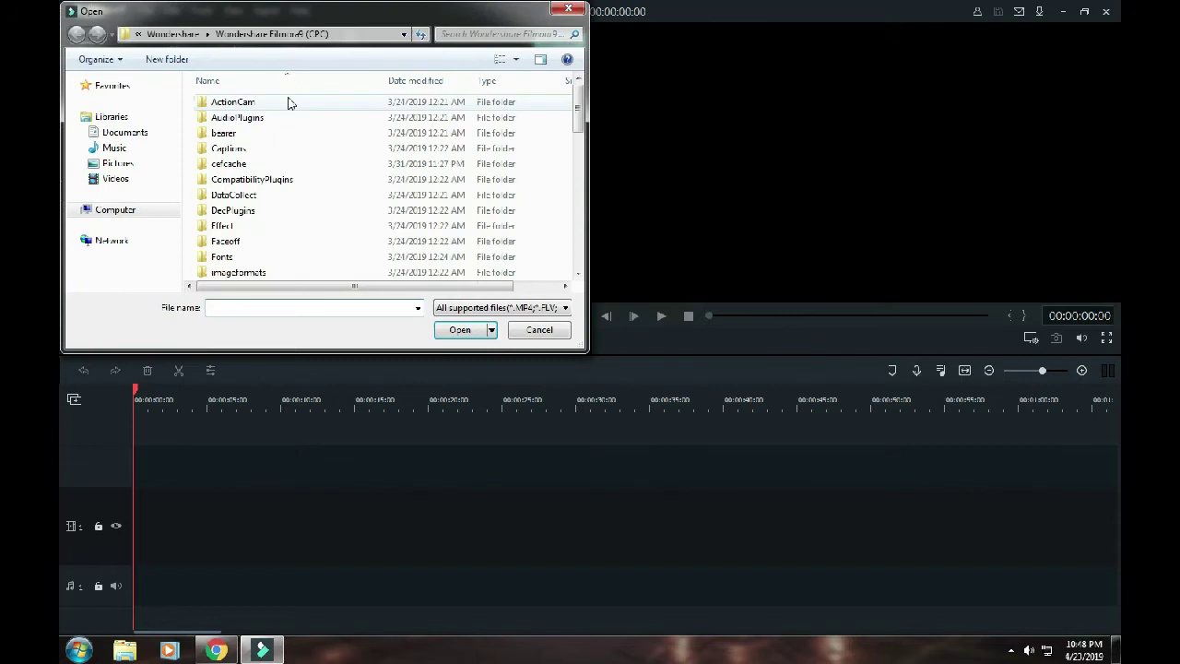
{"action": "left_click", "coordinate": [120, 178]}
{"action": "left_click", "coordinate": [343, 141]}
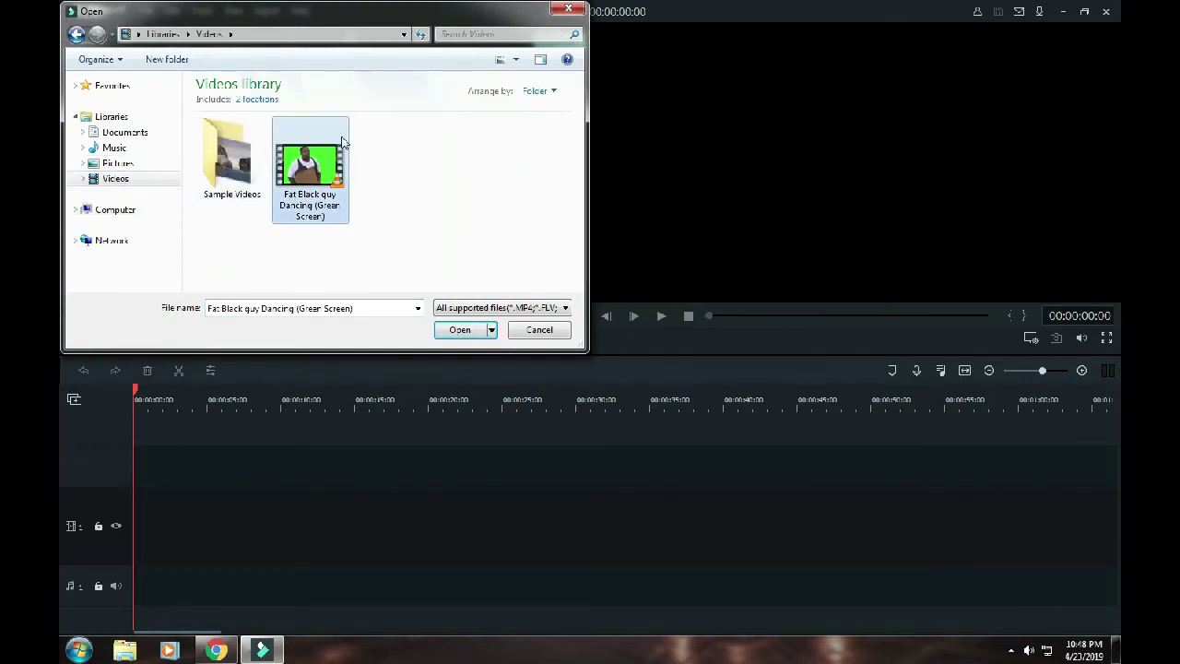
{"action": "left_click", "coordinate": [458, 334]}
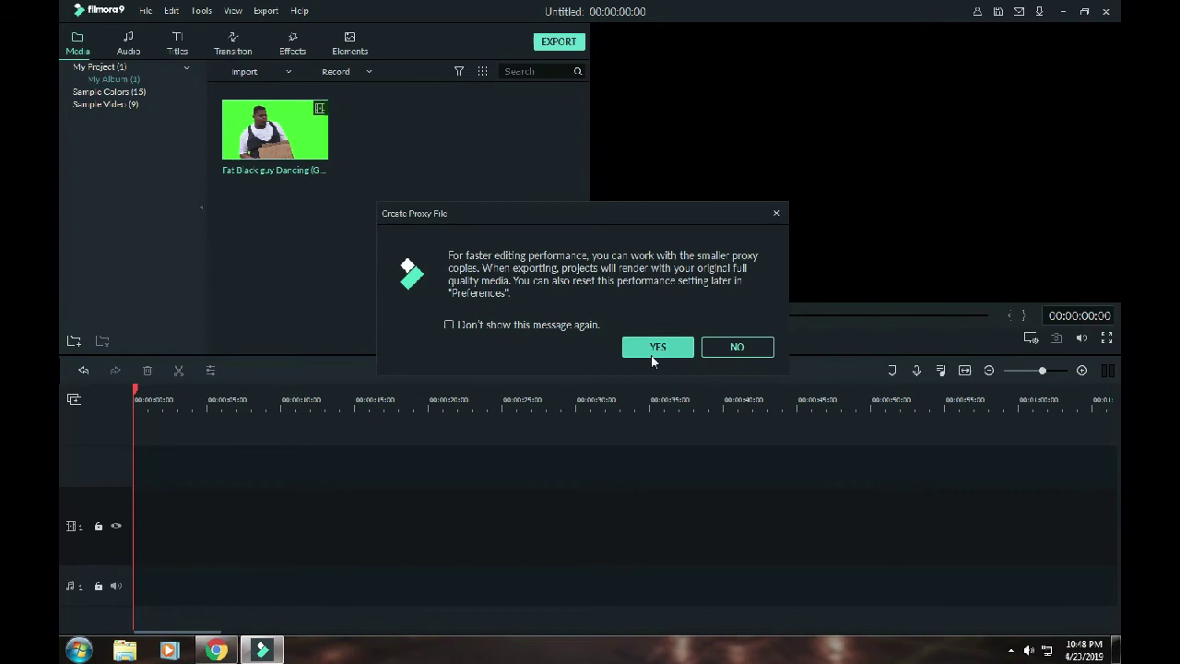
{"action": "left_click", "coordinate": [658, 347]}
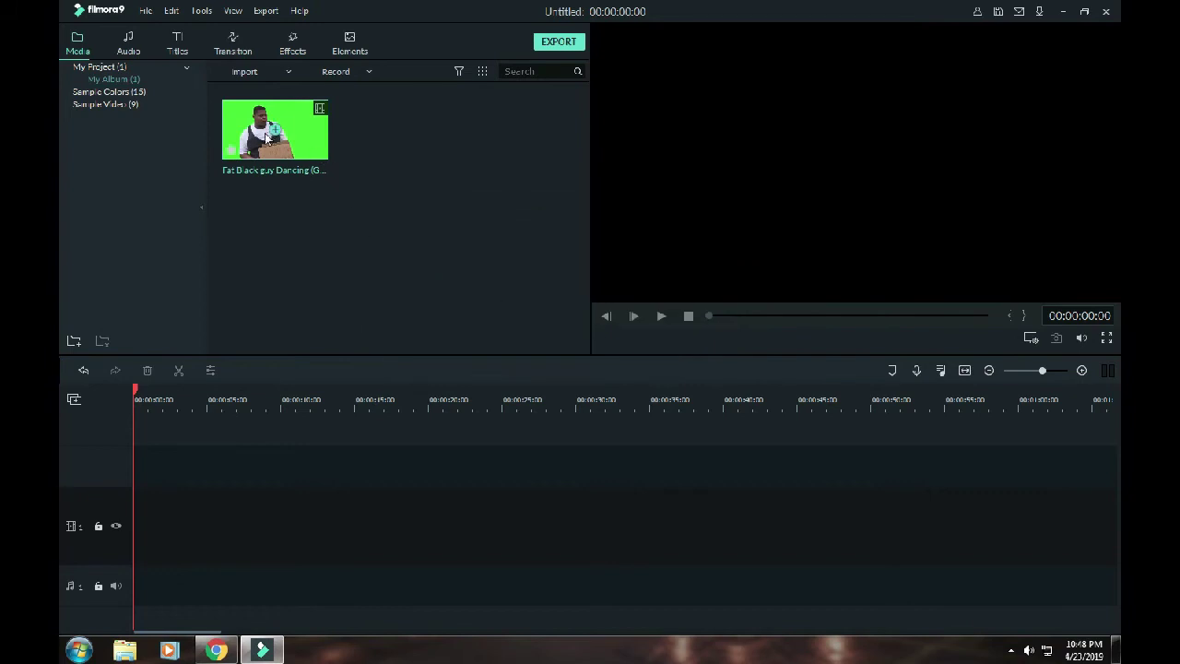
Step: Place the imported green-screen clip at the start of the timeline above video track 1 and match the project settings to the media
{"action": "left_click_drag", "start_coordinate": [309, 137], "coordinate": [118, 480]}
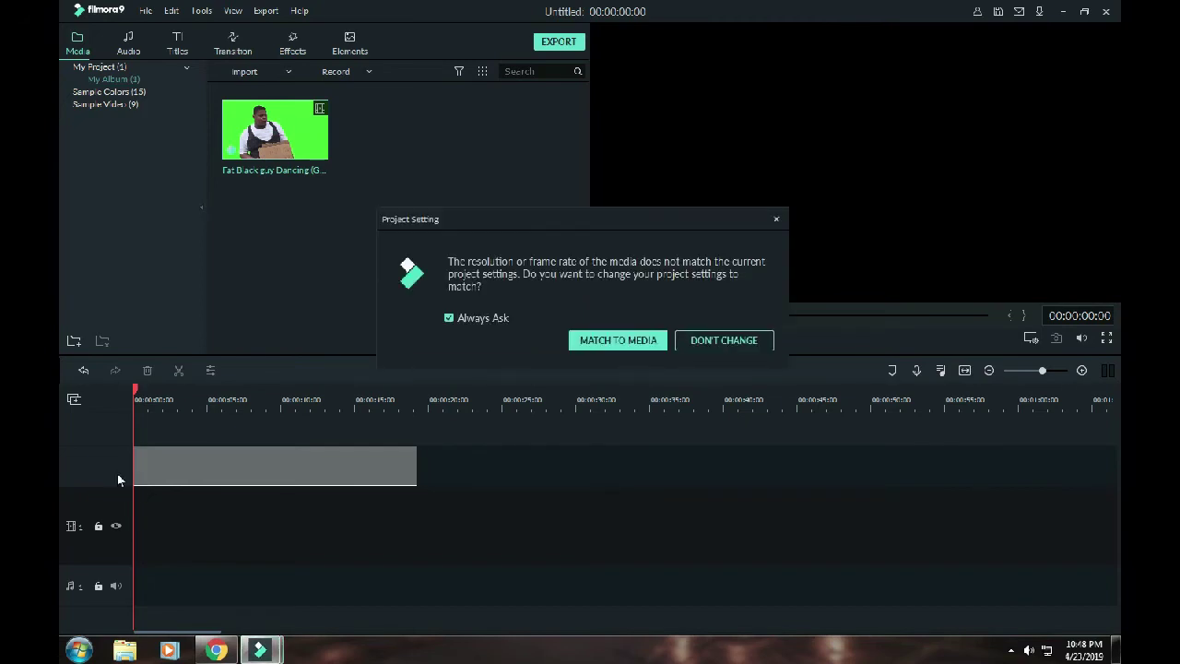
{"action": "left_click", "coordinate": [619, 339]}
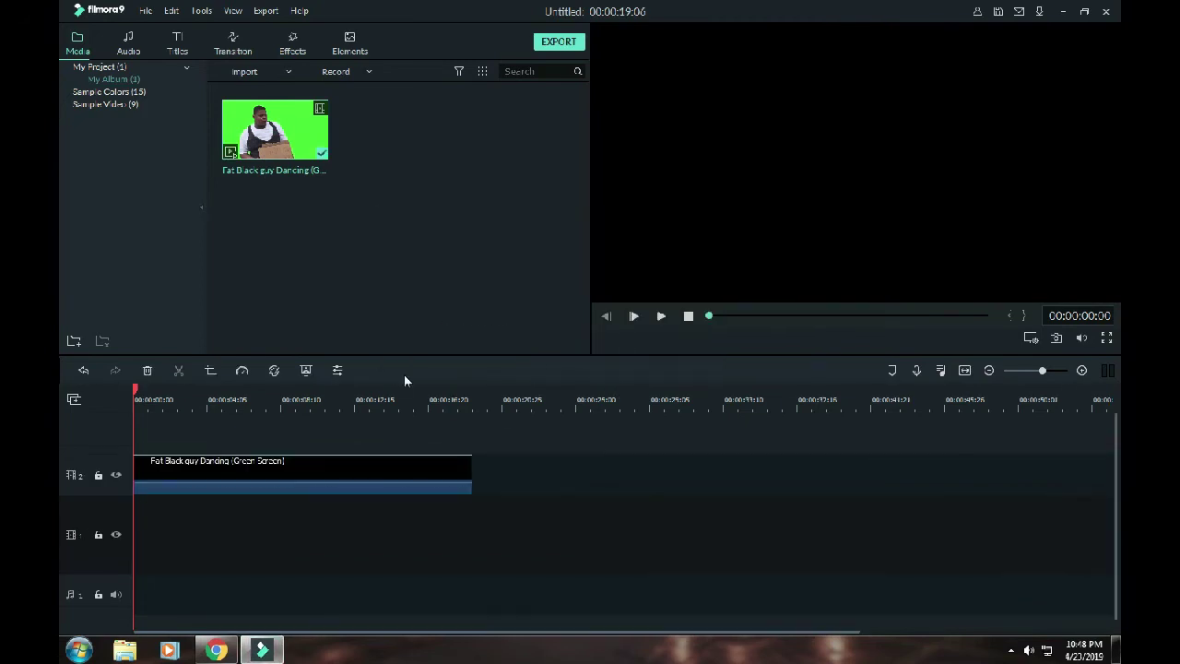
Step: Enable Chroma Key on the green-screen clip, raise its offset to about 86 and apply the settings
{"action": "double_click", "coordinate": [257, 475]}
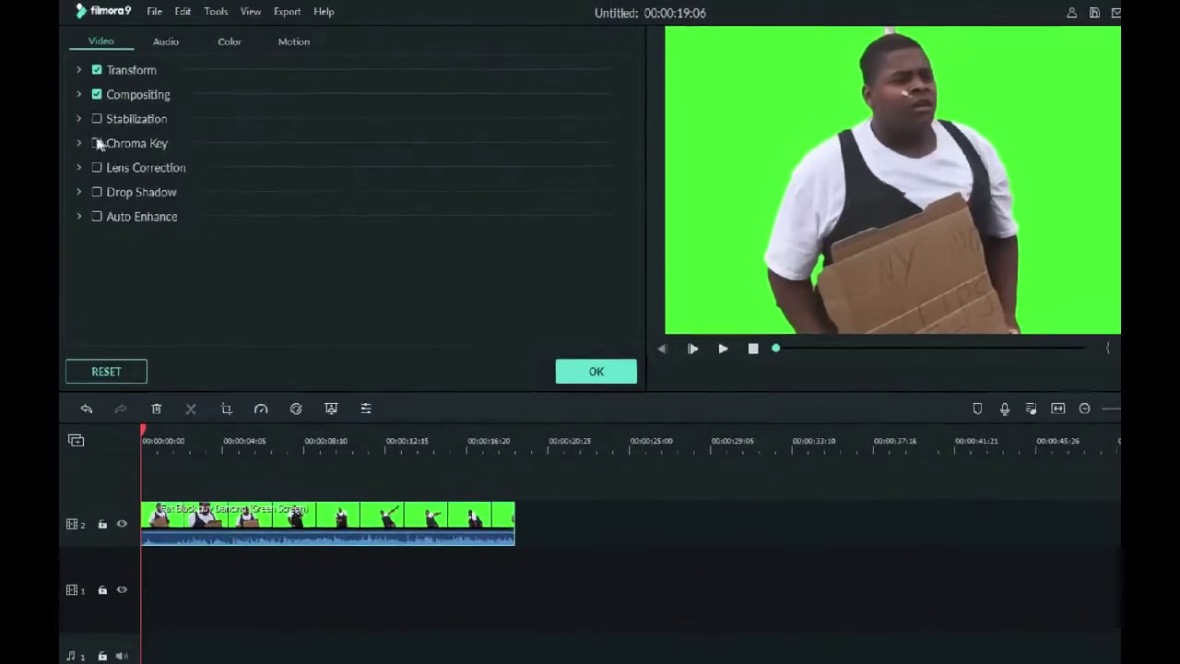
{"action": "left_click", "coordinate": [97, 144]}
{"action": "left_click_drag", "start_coordinate": [413, 241], "coordinate": [458, 249]}
{"action": "left_click_drag", "start_coordinate": [525, 291], "coordinate": [597, 292]}
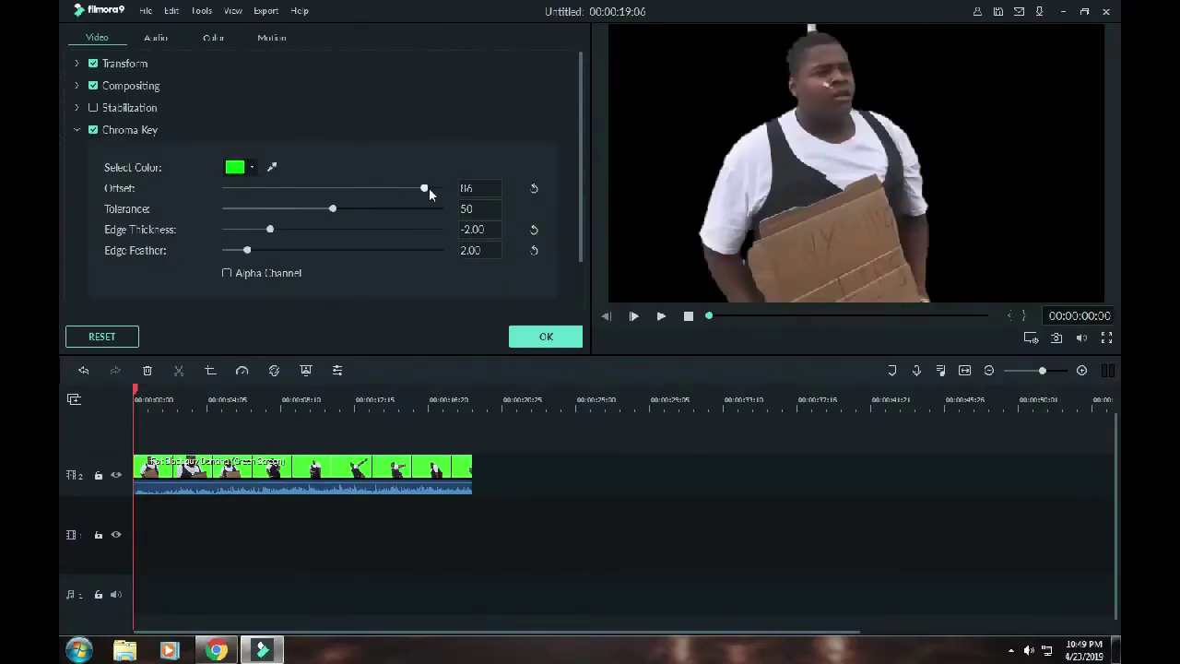
{"action": "left_click_drag", "start_coordinate": [429, 188], "coordinate": [430, 188]}
{"action": "left_click", "coordinate": [518, 336]}
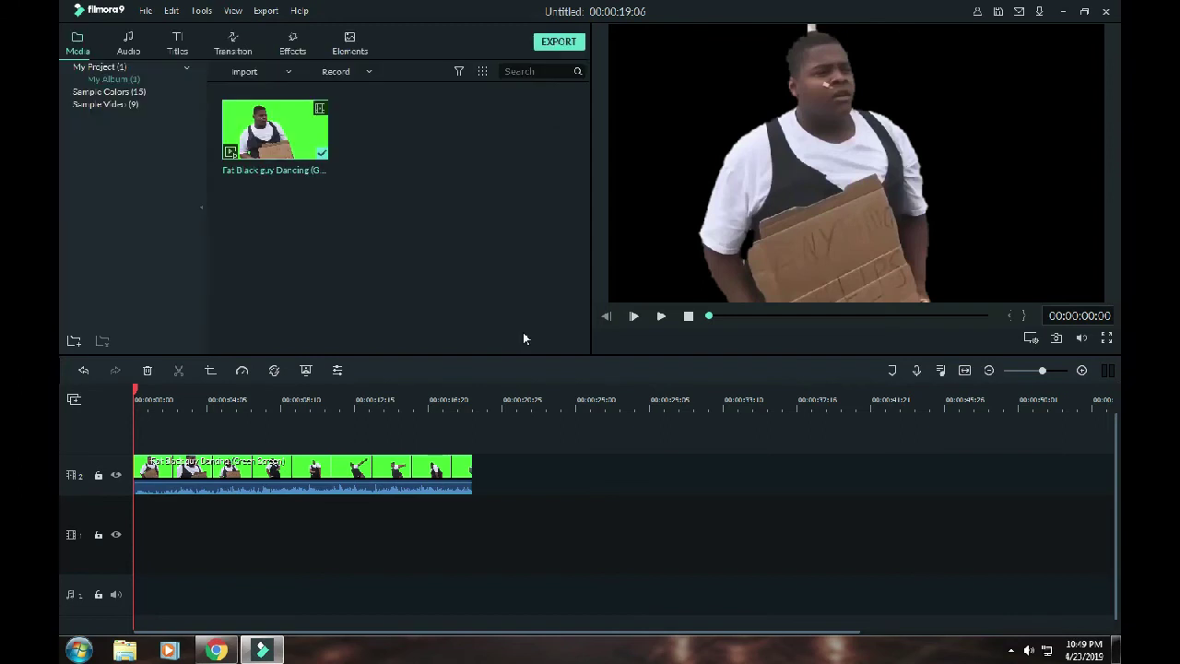
Step: Play the first two seconds of the keyed clip to check the background removal, and pause
{"action": "left_click", "coordinate": [660, 317]}
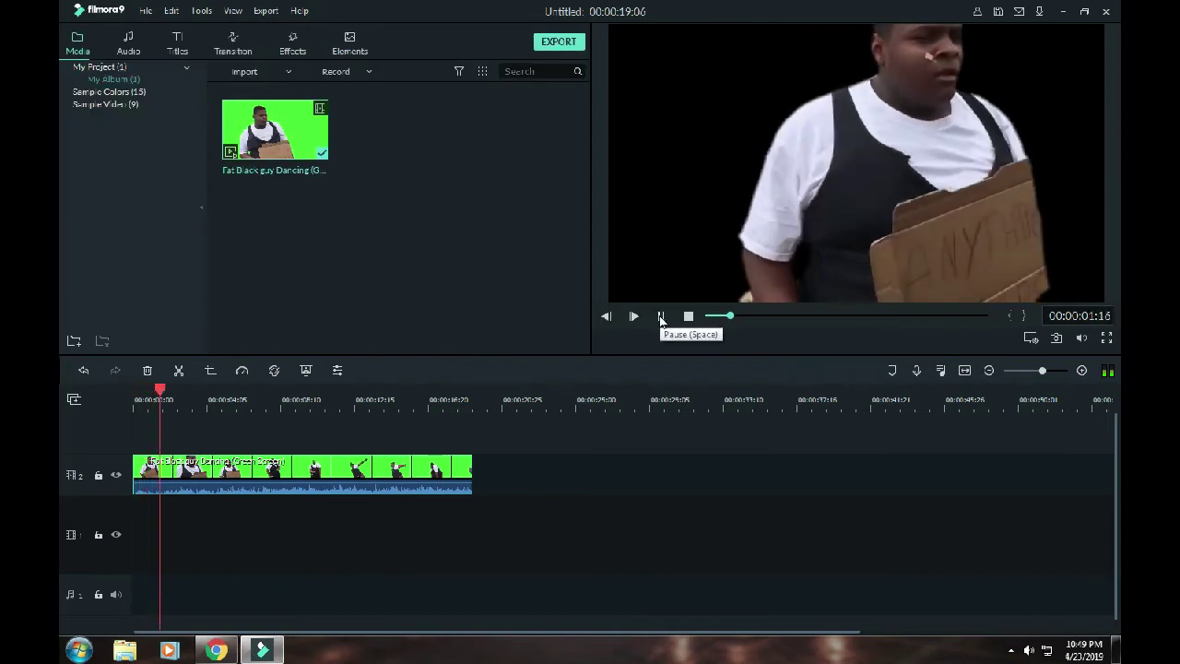
{"action": "left_click", "coordinate": [660, 316]}
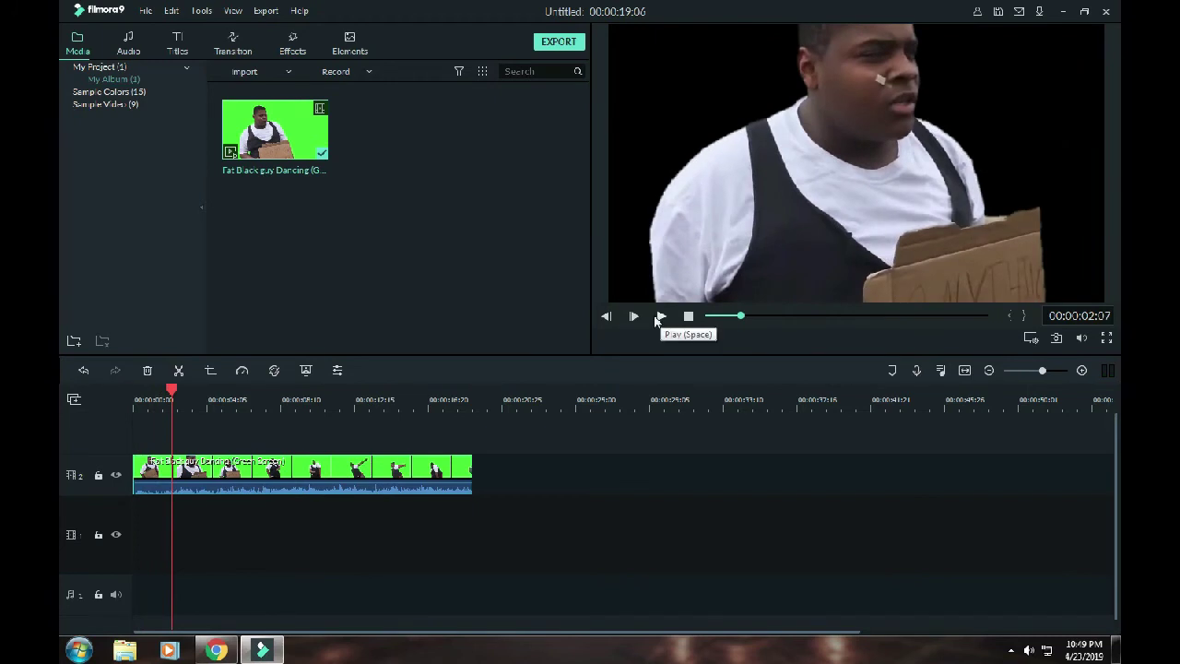
Step: Open the Sample Colors collection in the media library
{"action": "left_click", "coordinate": [126, 96]}
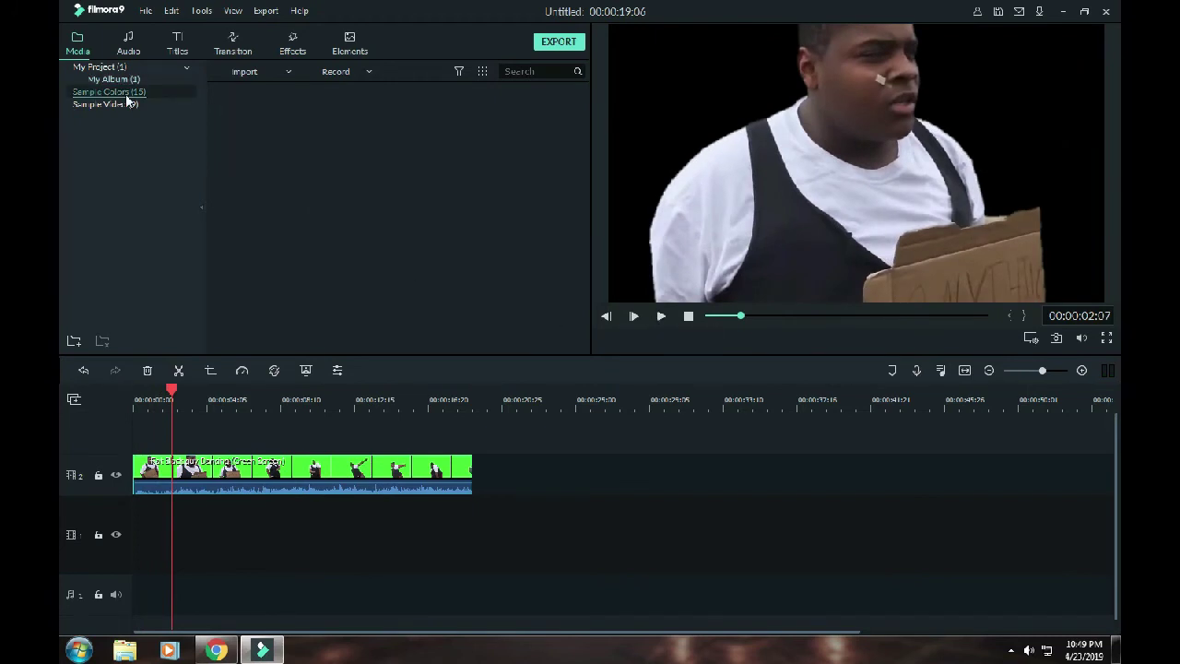